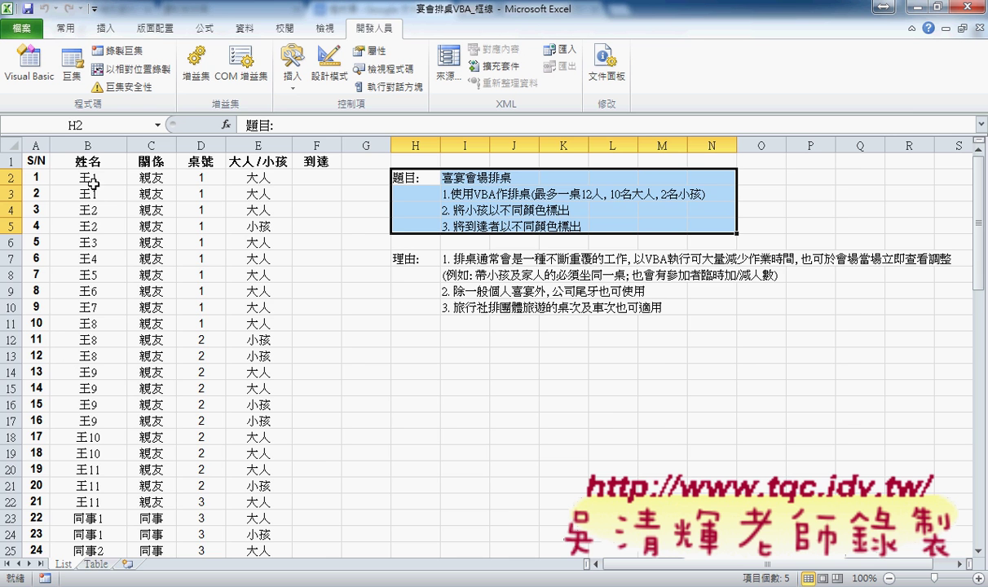
Step: On the Table sheet, run the Arrang macro to seat guests across tables 1–7, children in yellow
click(110, 563)
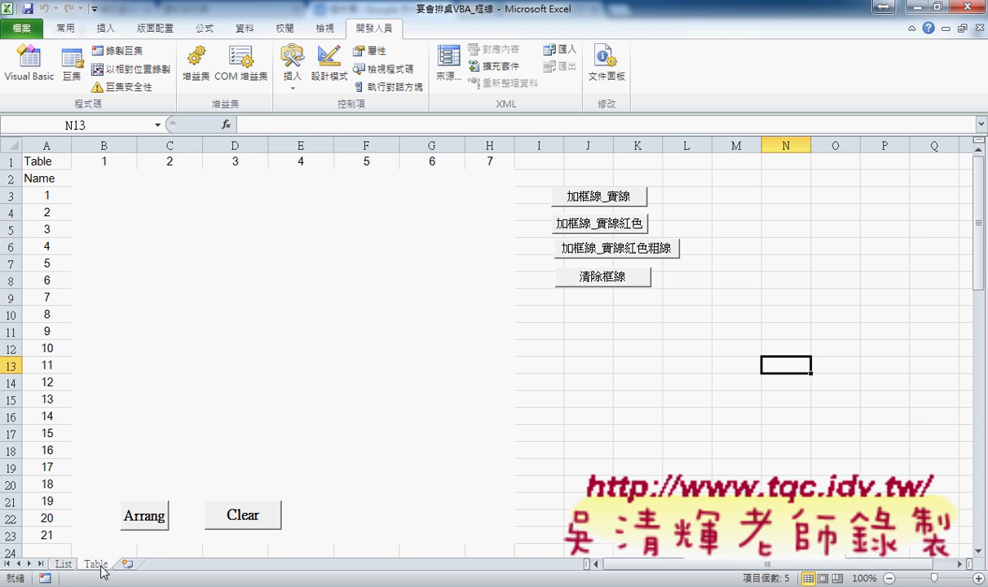
click(148, 522)
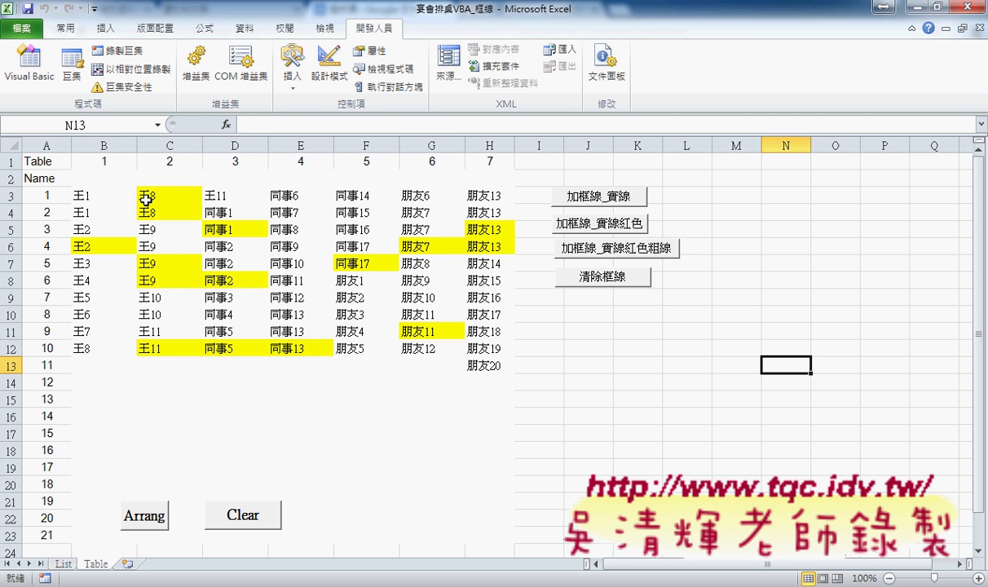
Step: Apply solid, red, then thick red borders to the seating table via the macro buttons, then clear them
click(602, 201)
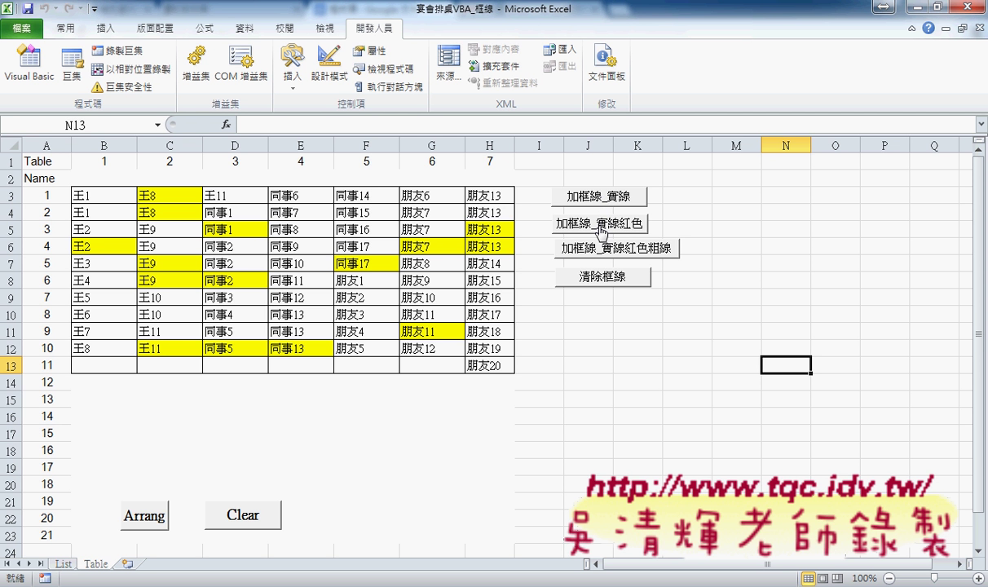
click(602, 225)
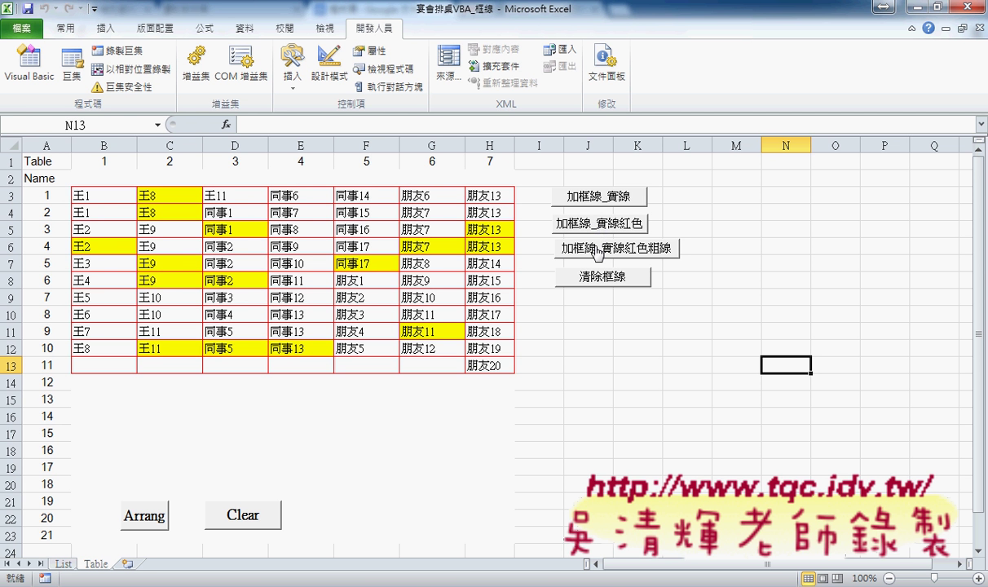
click(598, 251)
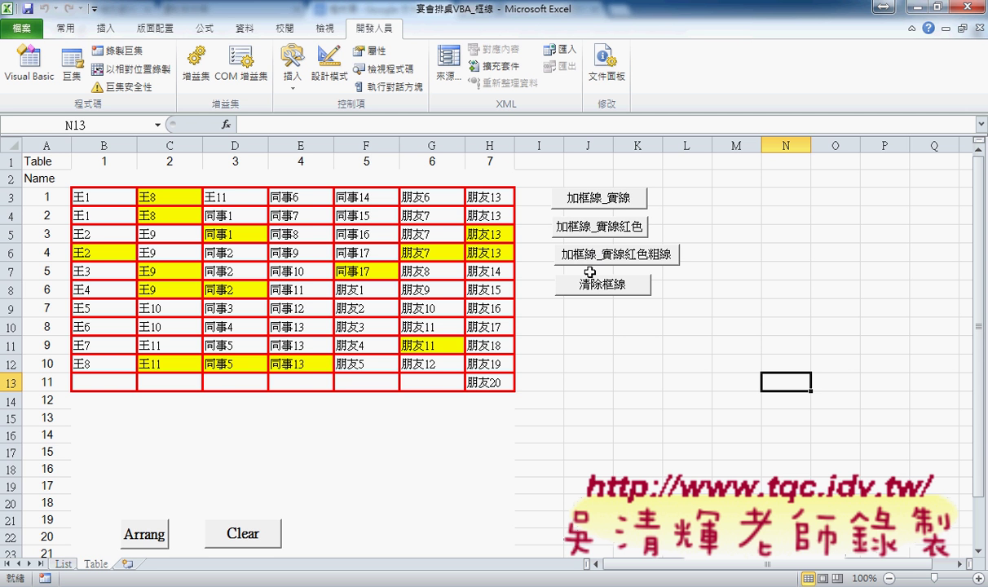
click(600, 287)
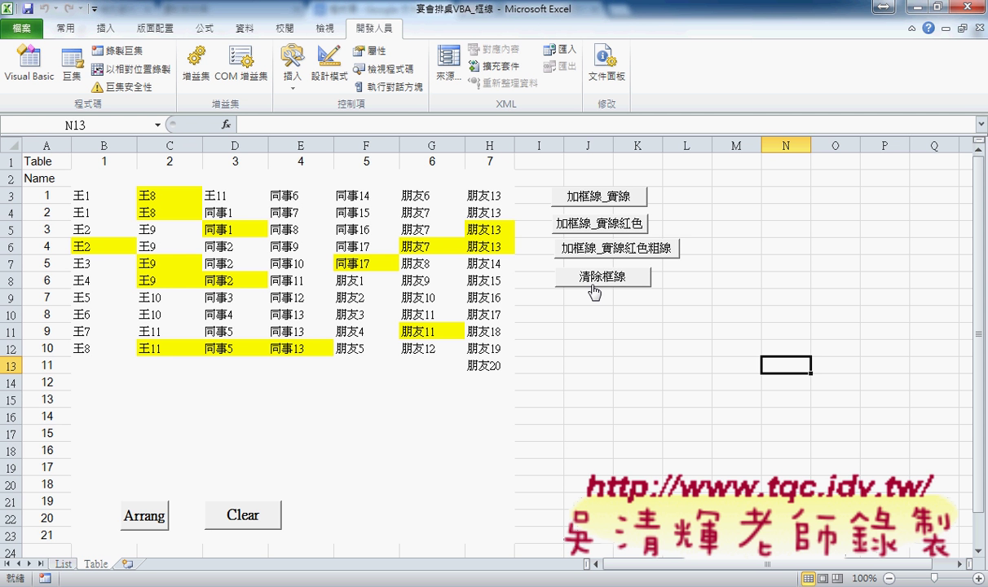
Step: Open the VBA code assigned to the 加框線_實線 button through 指定巨集 and 編輯
right_click(610, 204)
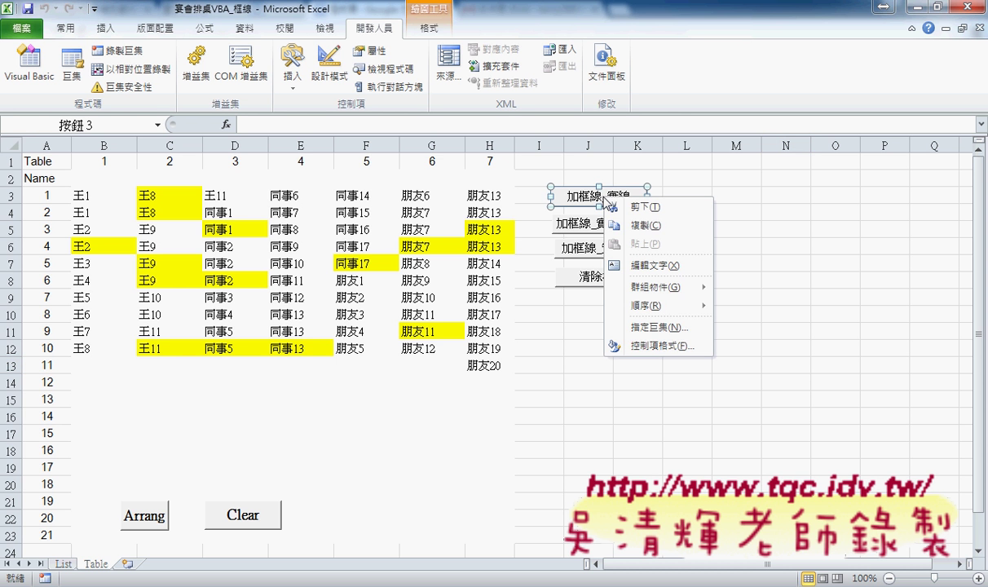
click(613, 324)
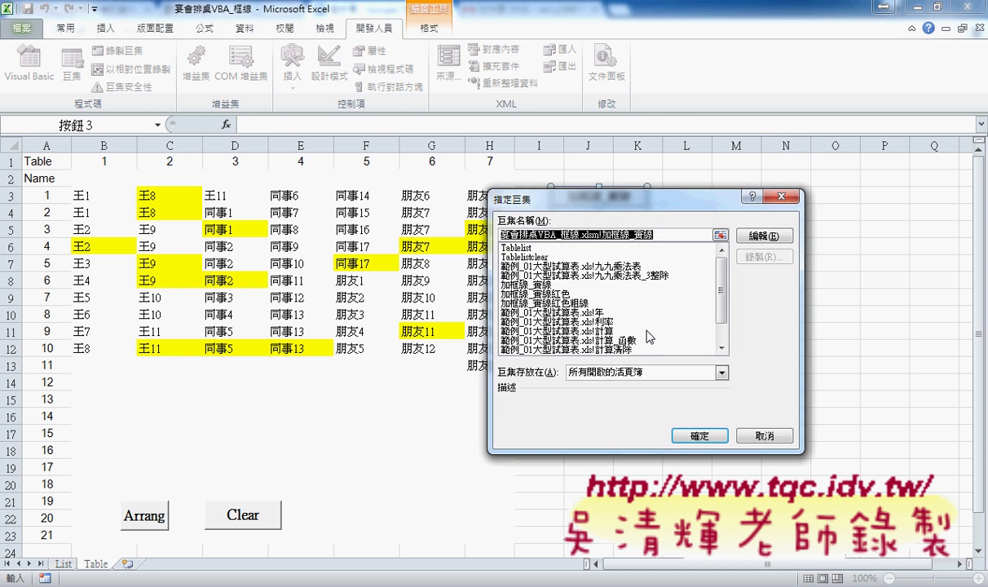
click(765, 235)
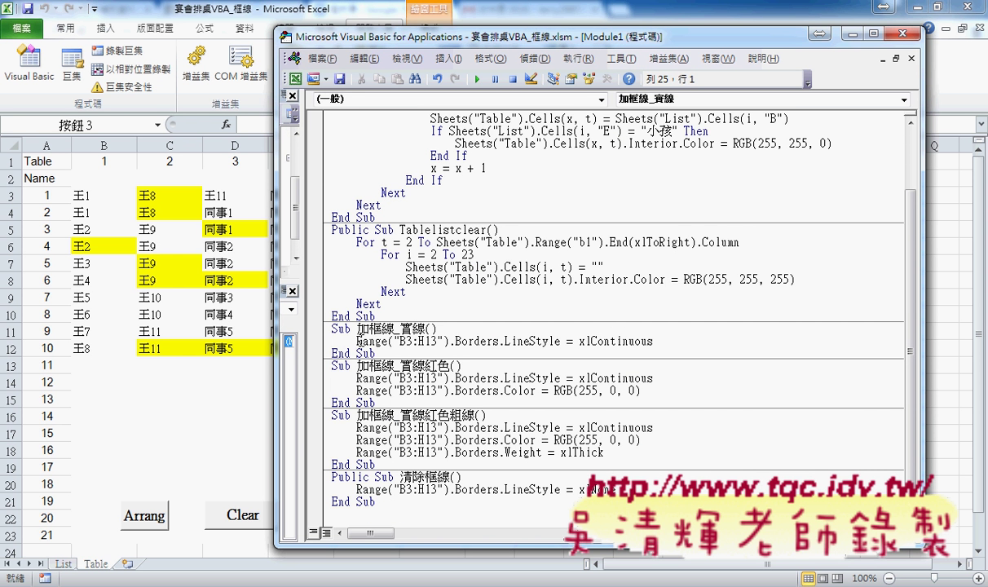
Step: Highlight Range("B3:H13"), .Borders.LineStyle and xlContinuous in the solid-border macro, with the table visible alongside
drag(356, 341, 451, 341)
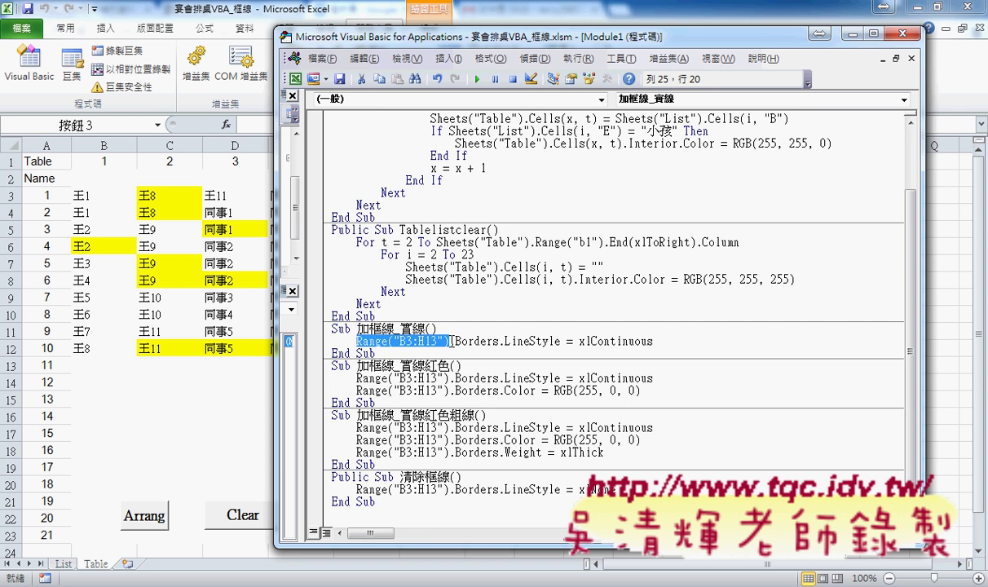
drag(529, 38, 628, 34)
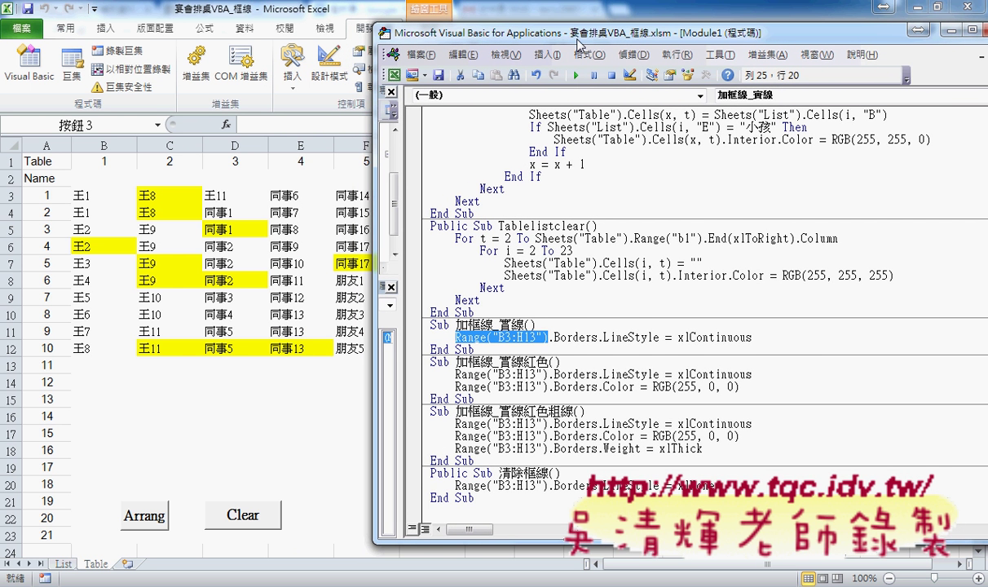
drag(552, 40, 749, 36)
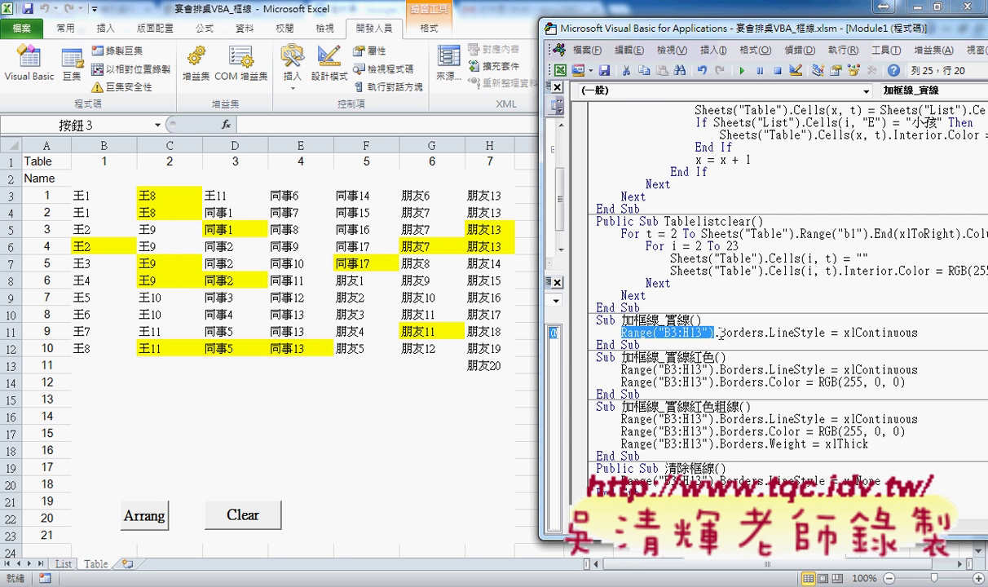
click(720, 332)
drag(717, 332, 820, 333)
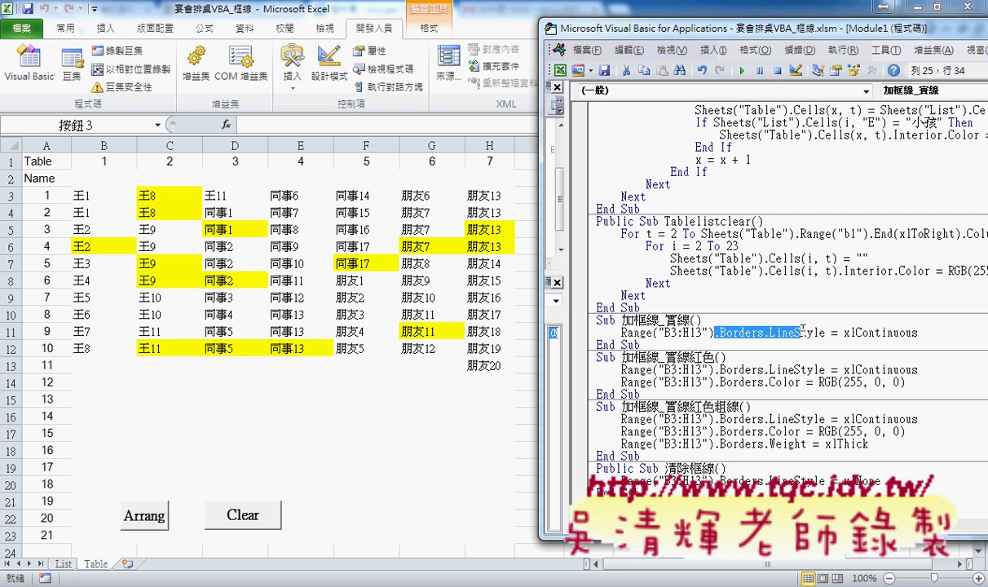
click(918, 332)
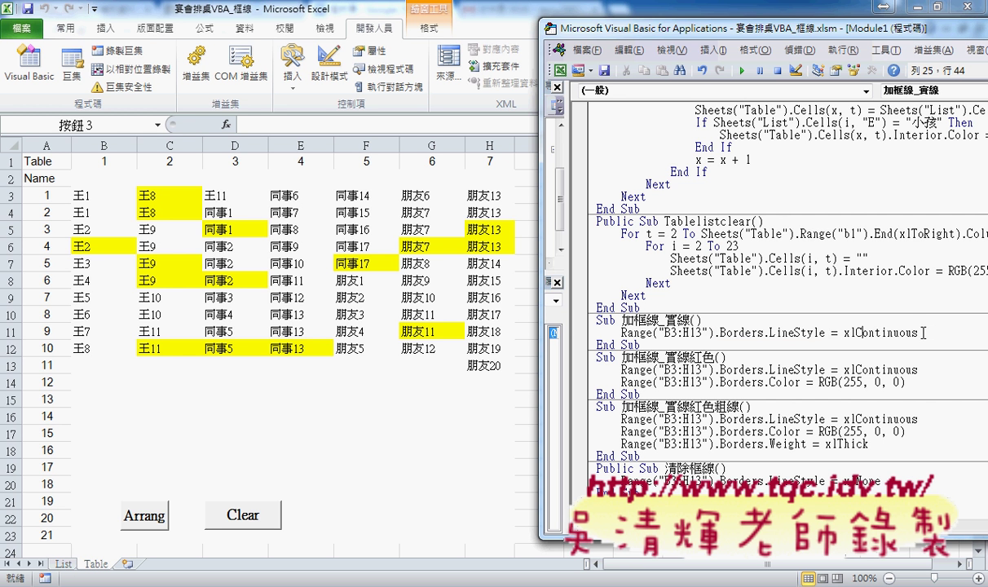
drag(919, 333, 844, 333)
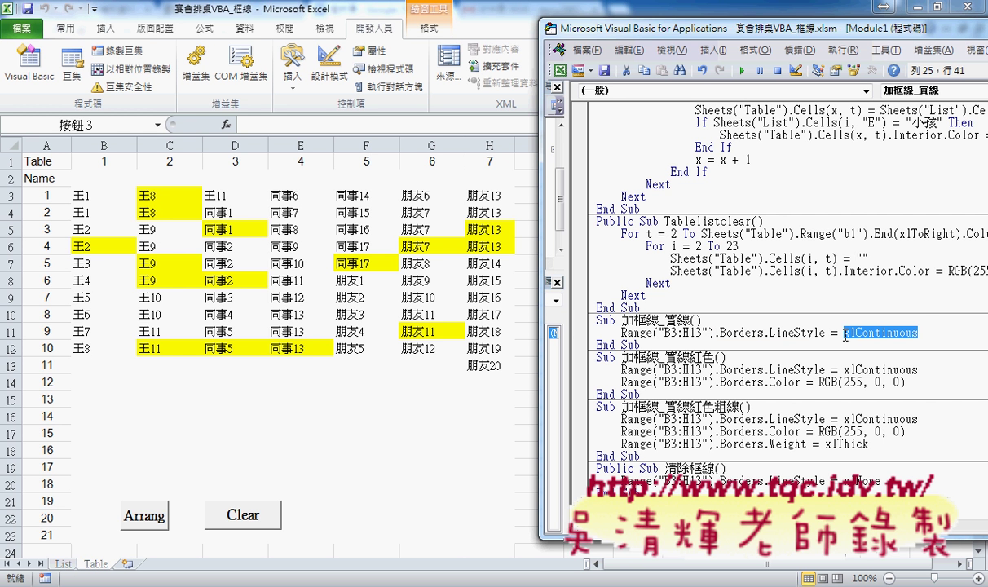
Step: Highlight the red-border macro's line-style statement, its red RGB value and the Color setting
click(922, 371)
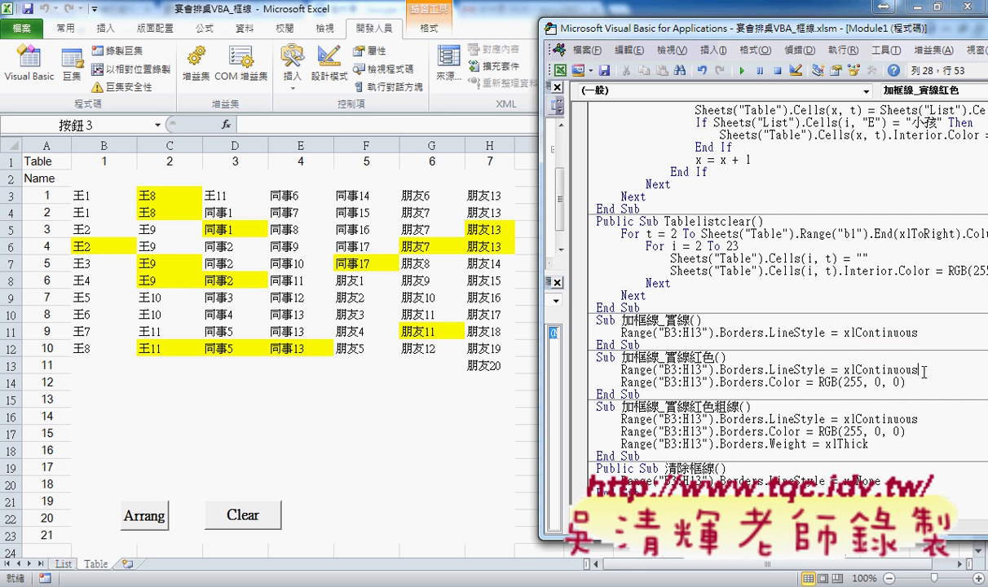
drag(922, 371, 622, 371)
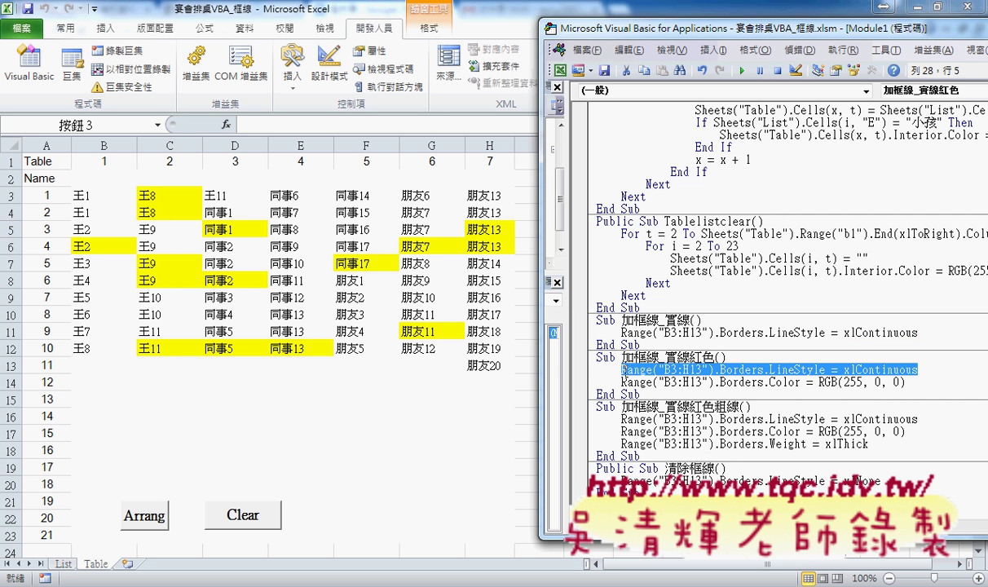
drag(906, 382, 830, 381)
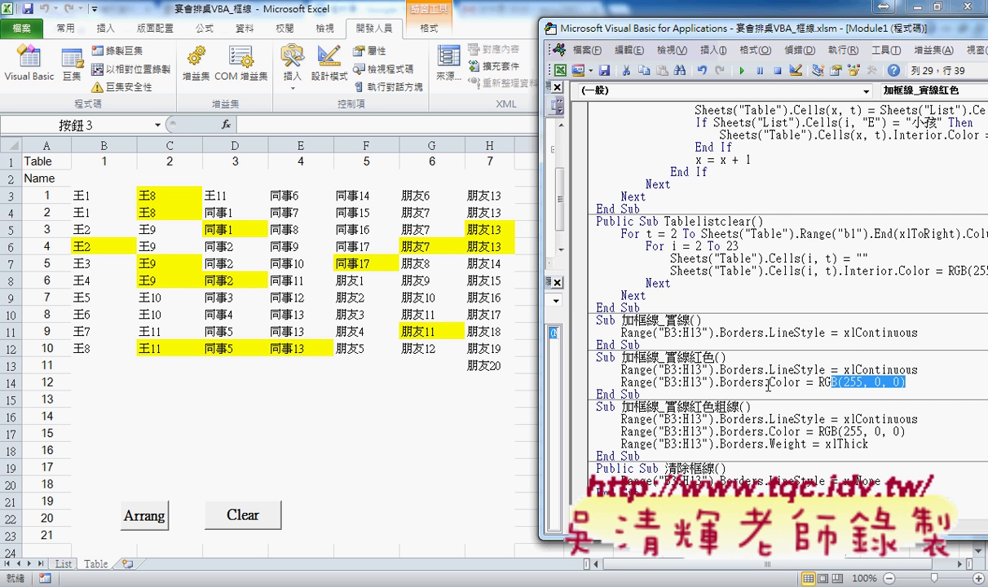
drag(765, 382, 829, 394)
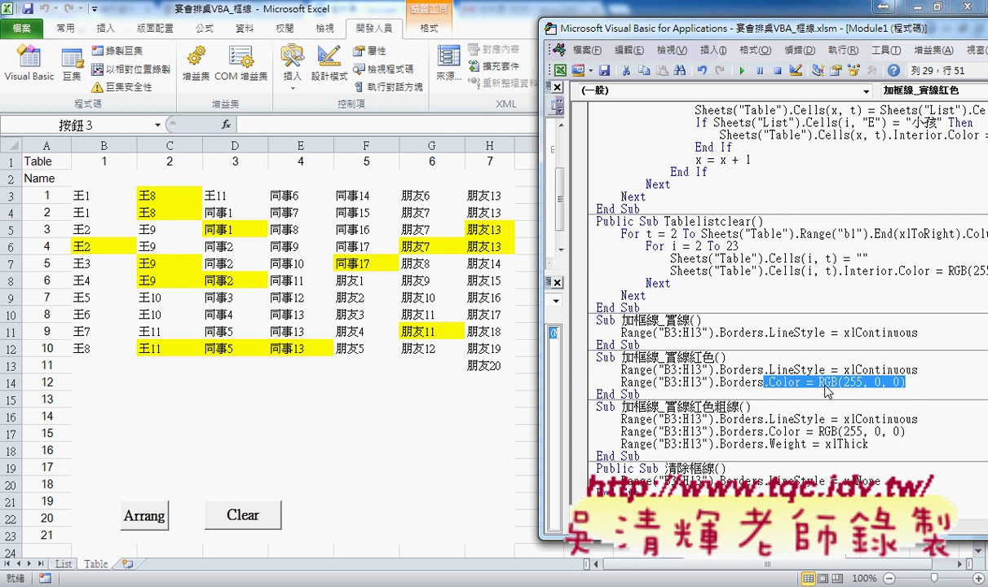
Step: Point out the thick macro's xlThick Weight and Color lines, and xlNone in the clear-borders macro
double_click(827, 443)
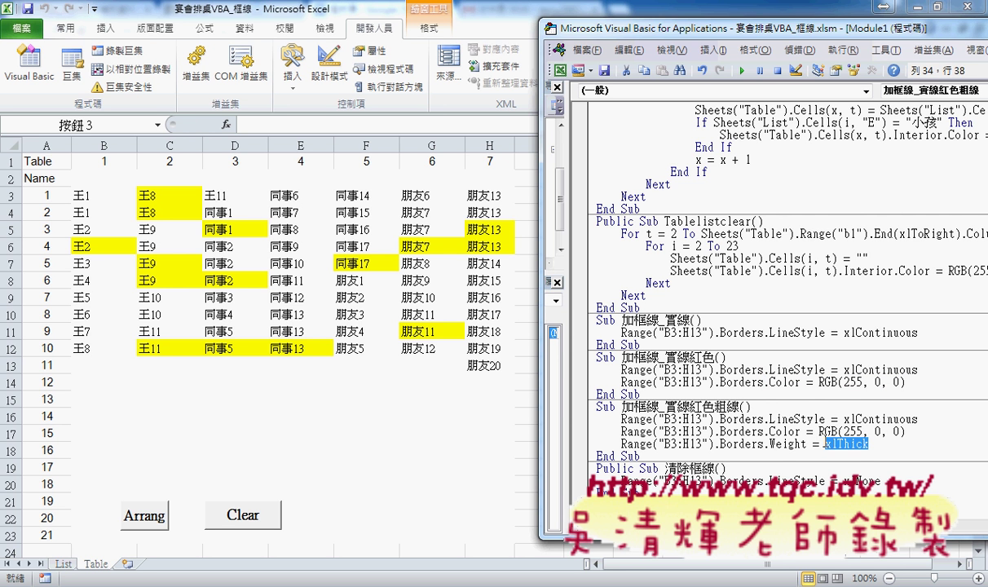
click(780, 433)
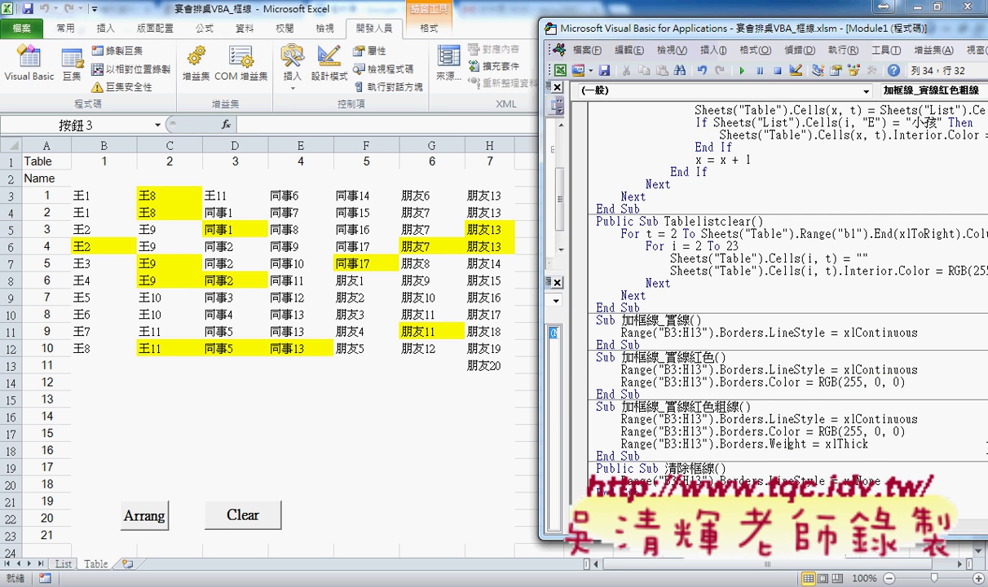
click(788, 444)
drag(882, 481, 800, 481)
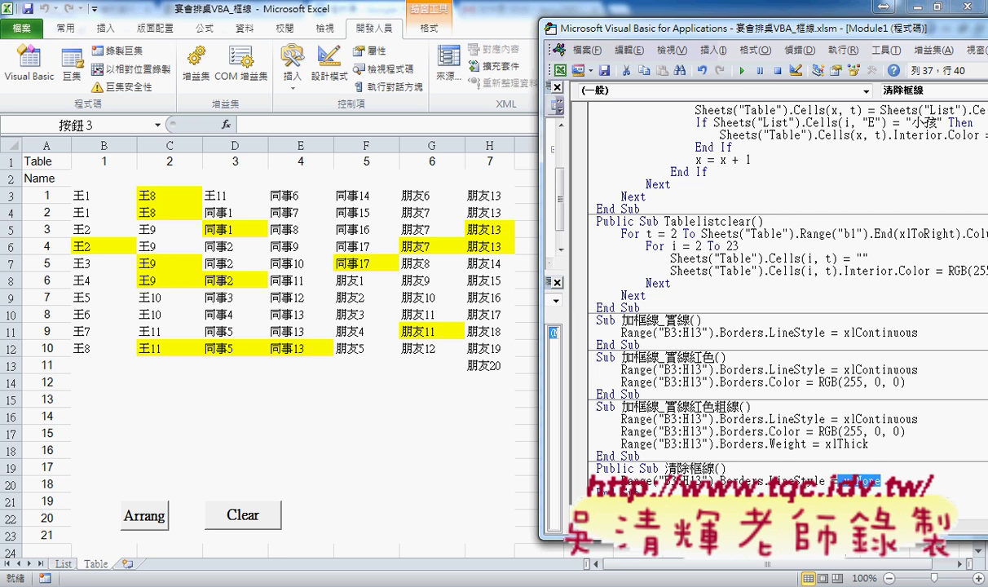
Step: In Google Drive, go through _雲端白板畫面(2015), 其他補充範例(84) and 01_入門 to the 範例_宴會排桌(框線物件) folder
click(216, 530)
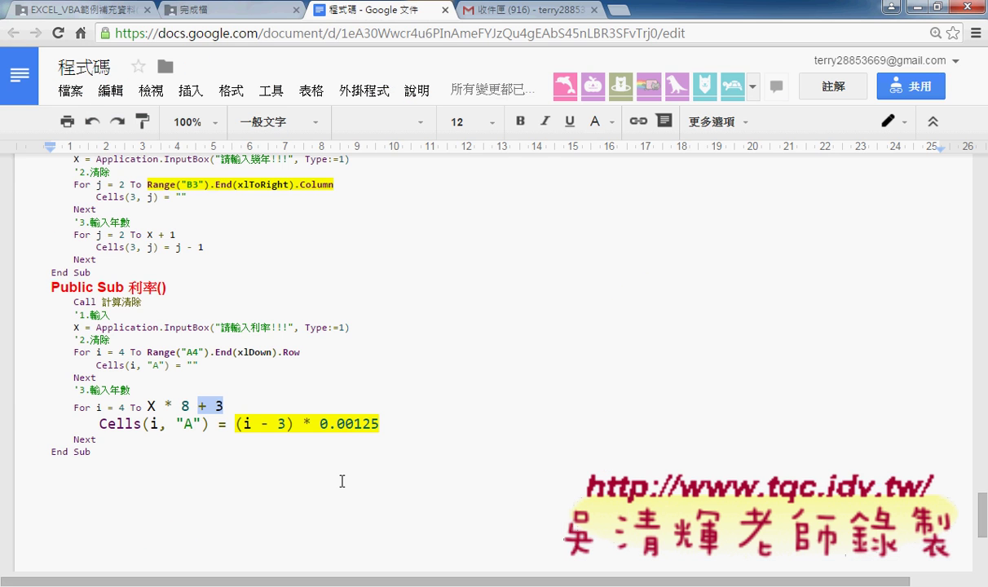
click(84, 12)
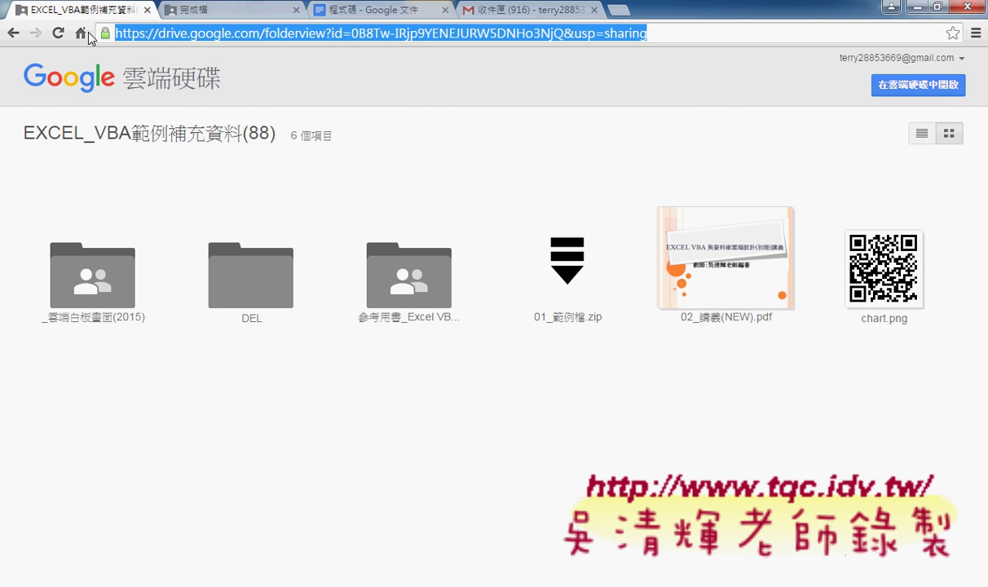
double_click(99, 258)
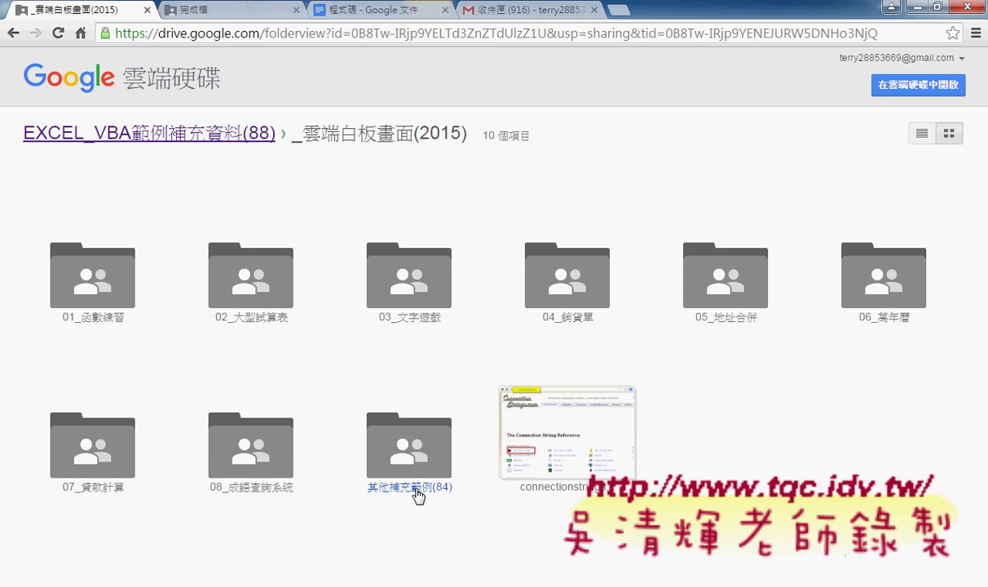
double_click(418, 493)
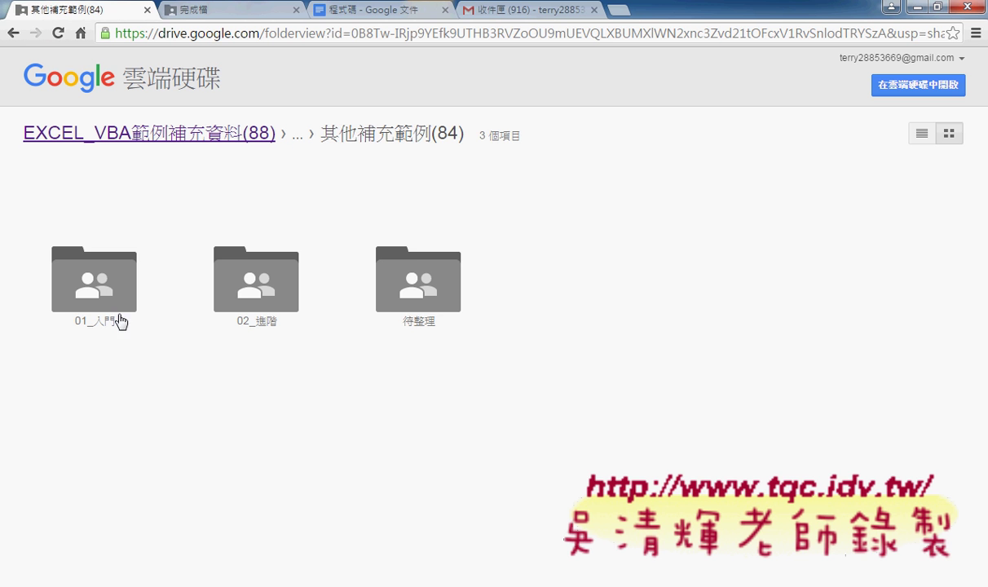
double_click(120, 320)
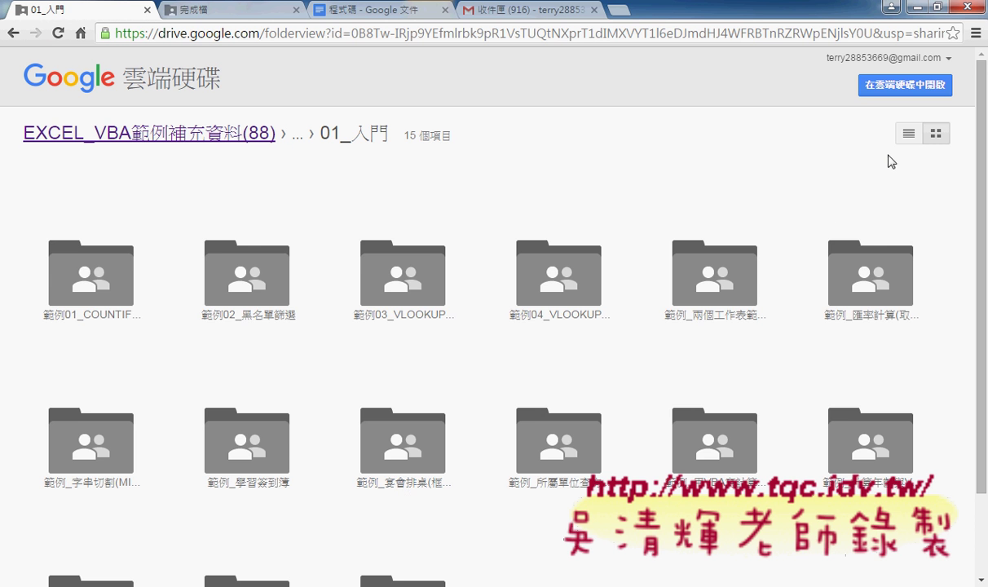
click(909, 137)
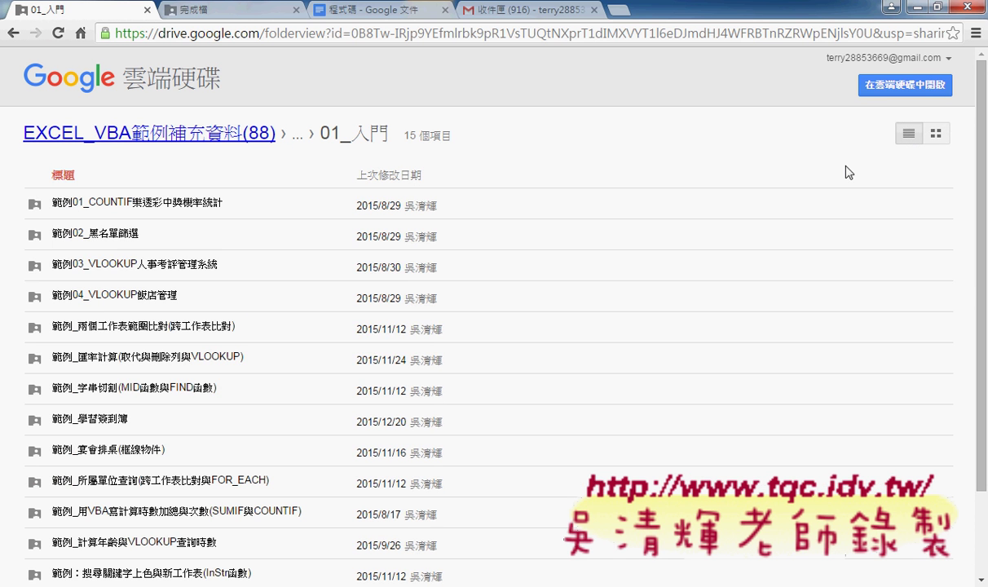
click(135, 457)
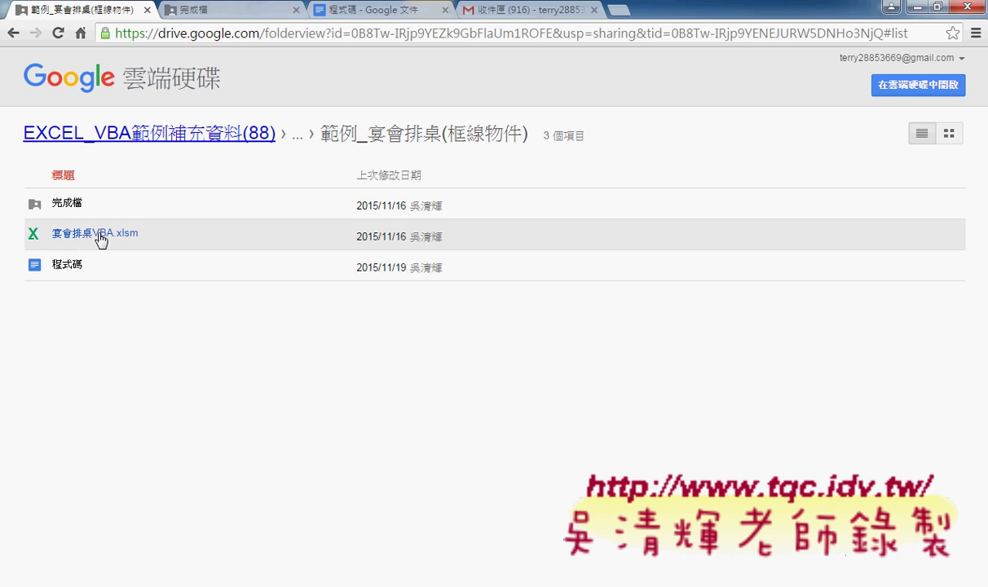
Step: Open the 程式碼 document in Google Docs and scroll down to the Sub 加框線 border macros
click(72, 266)
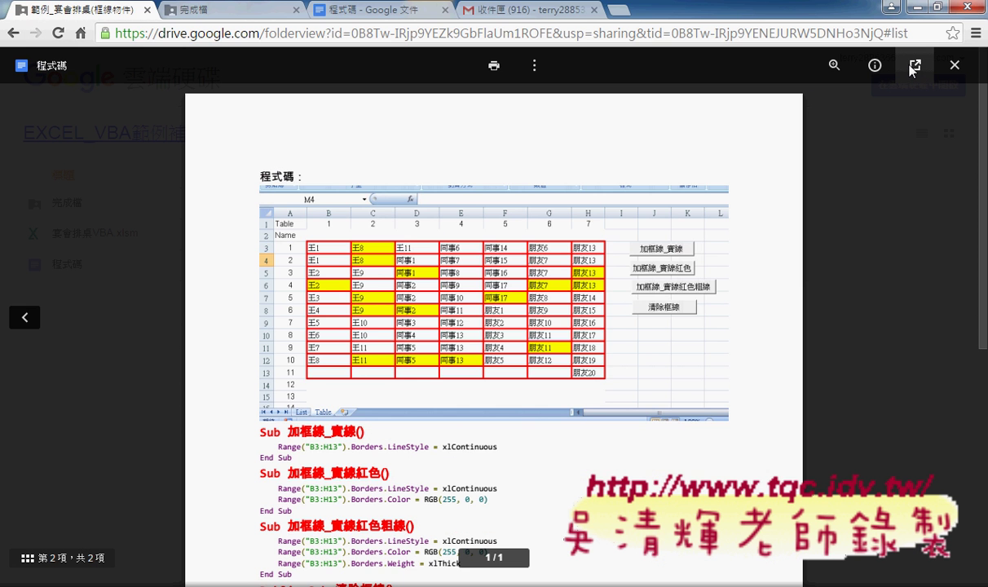
click(912, 67)
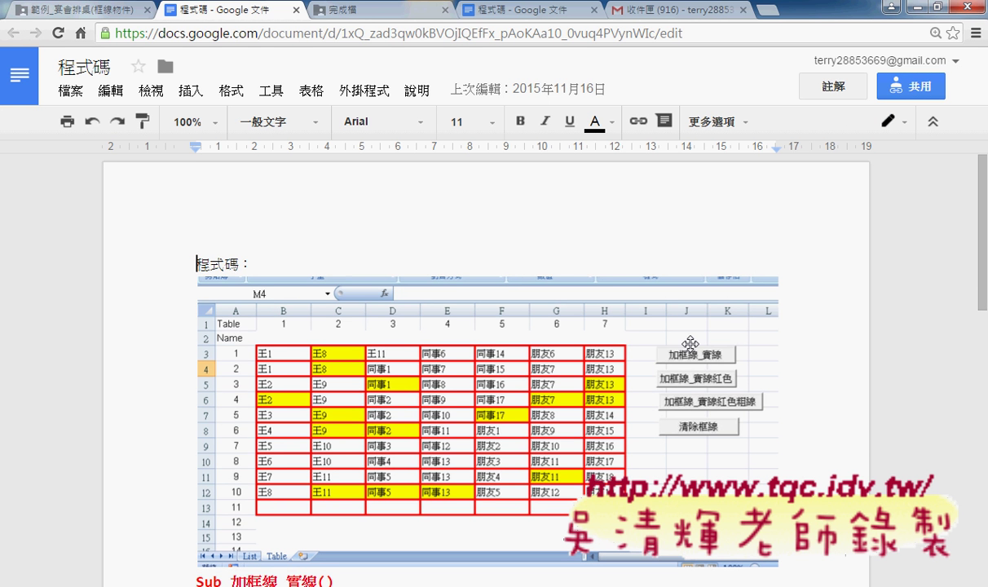
scroll(656, 330, down, 2)
scroll(656, 334, down, 2)
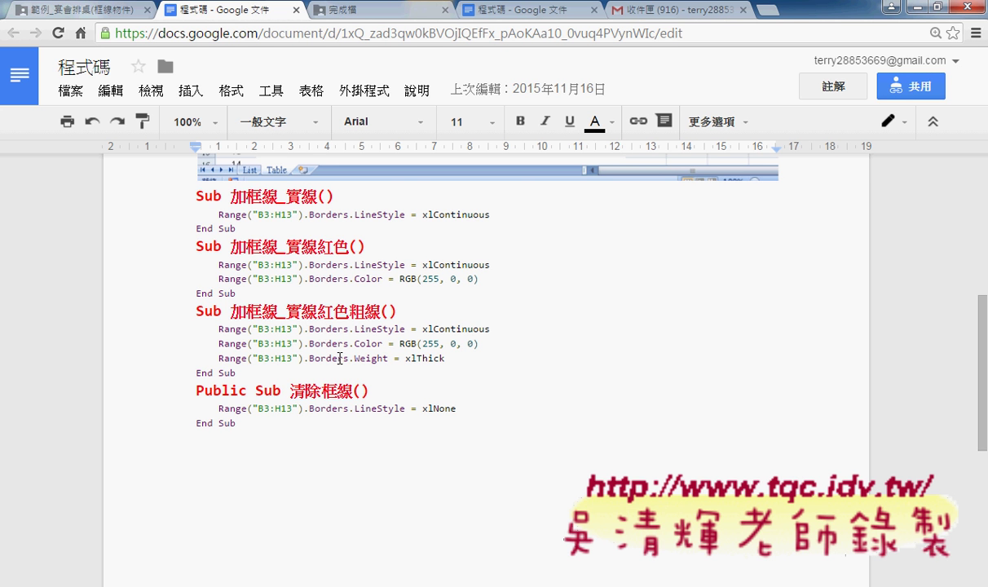
drag(218, 214, 303, 213)
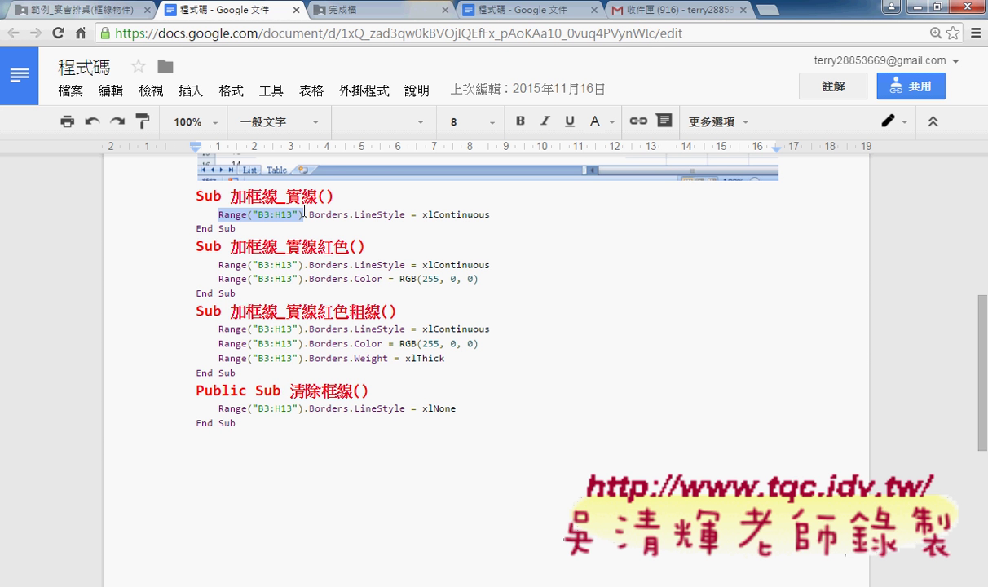
scroll(536, 390, up, 5)
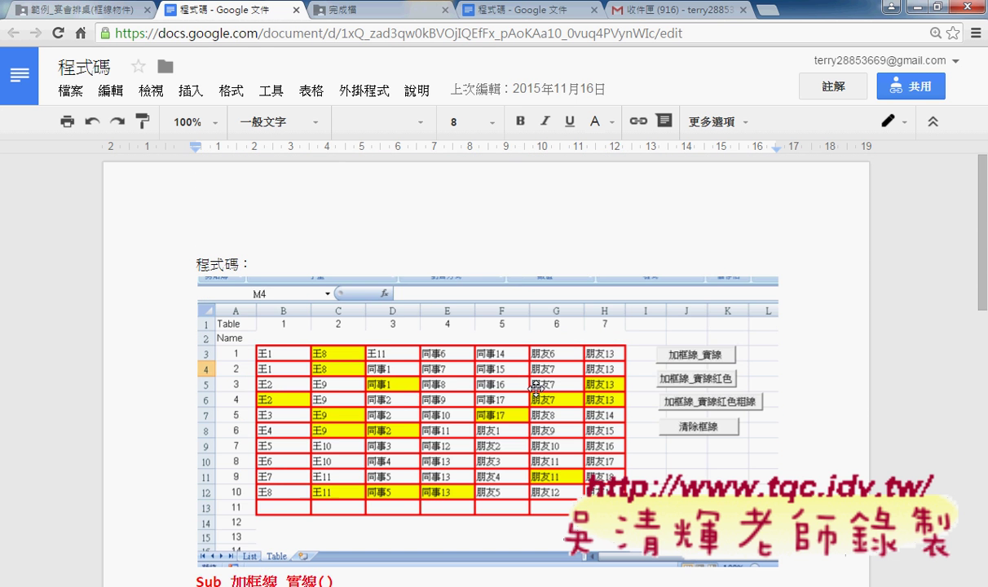
scroll(867, 392, down, 1)
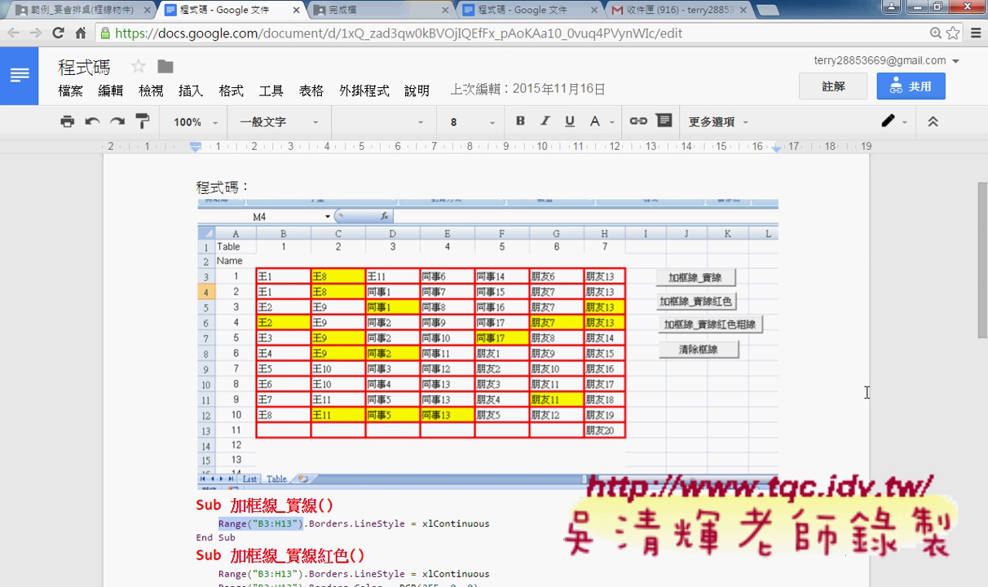